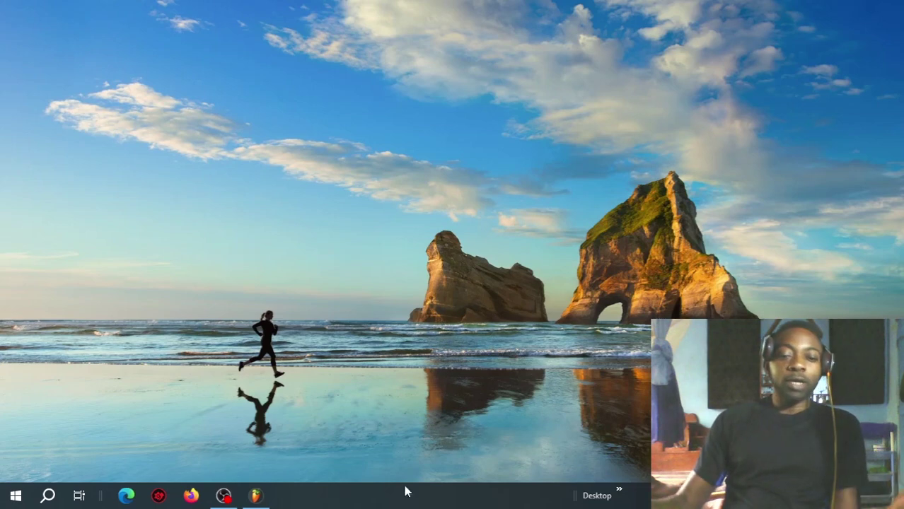
# - Refresh the Windows desktop twice, then bring FL Studio 20 to the front from the taskbar
pyautogui.moveTo(255, 495)
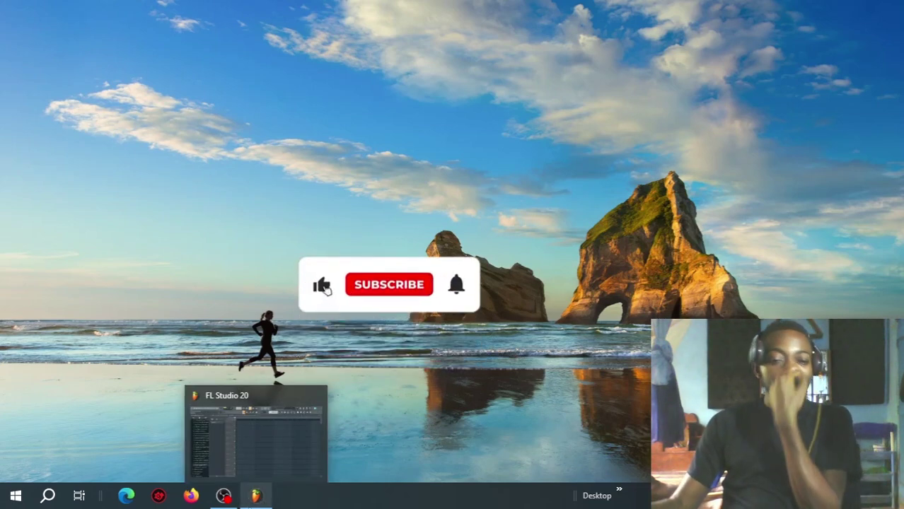
pyautogui.rightClick(375, 139)
pyautogui.click(418, 181)
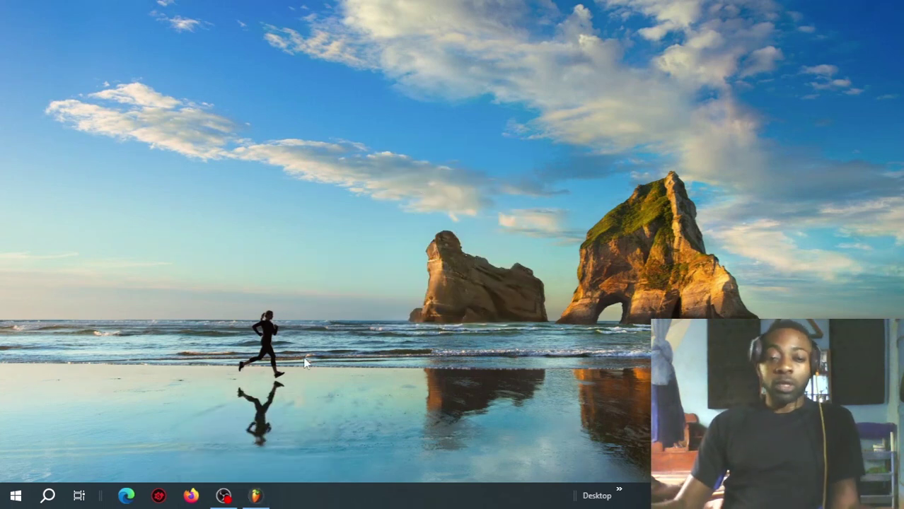
pyautogui.rightClick(417, 339)
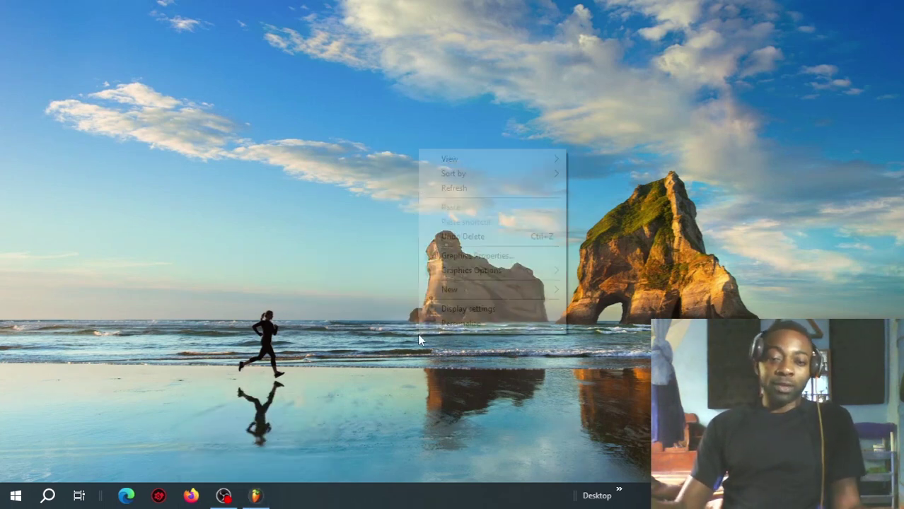
pyautogui.click(438, 189)
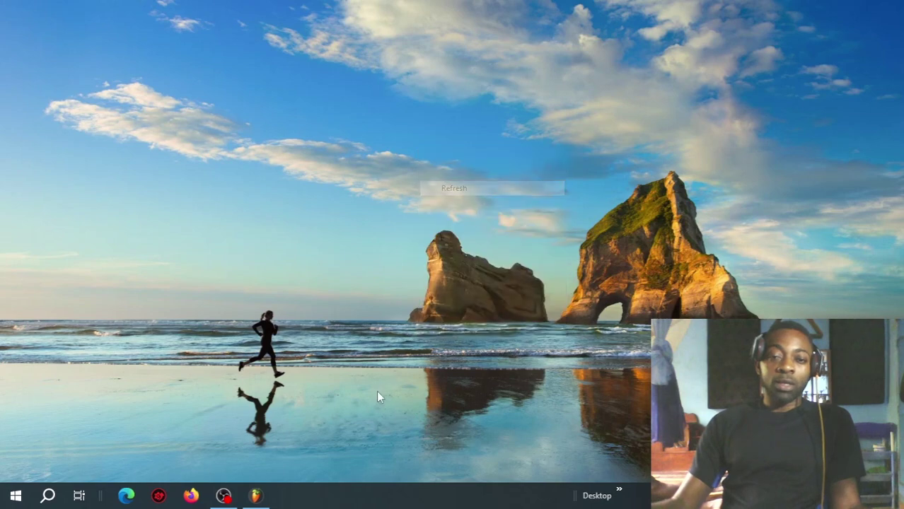
pyautogui.click(256, 495)
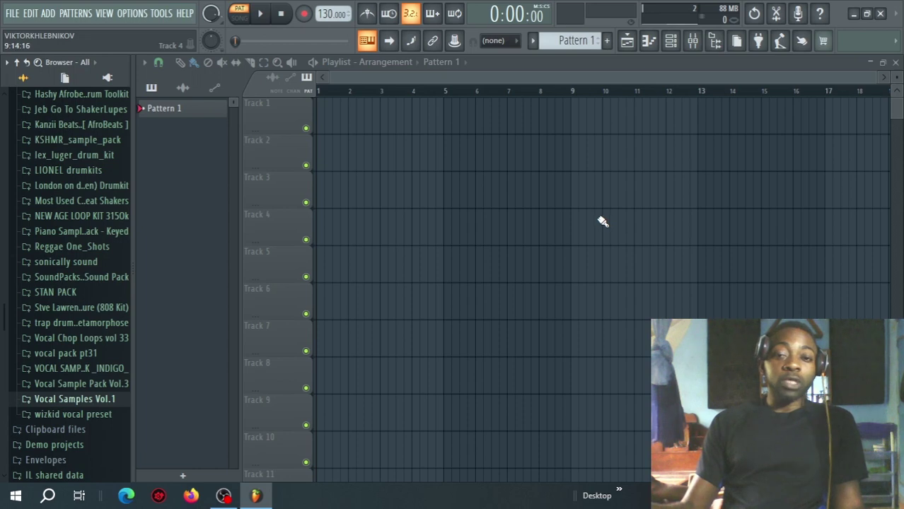
# - Switch the playlist to draw mode, open the Mixer and select the Insert 1 strip
pyautogui.click(180, 62)
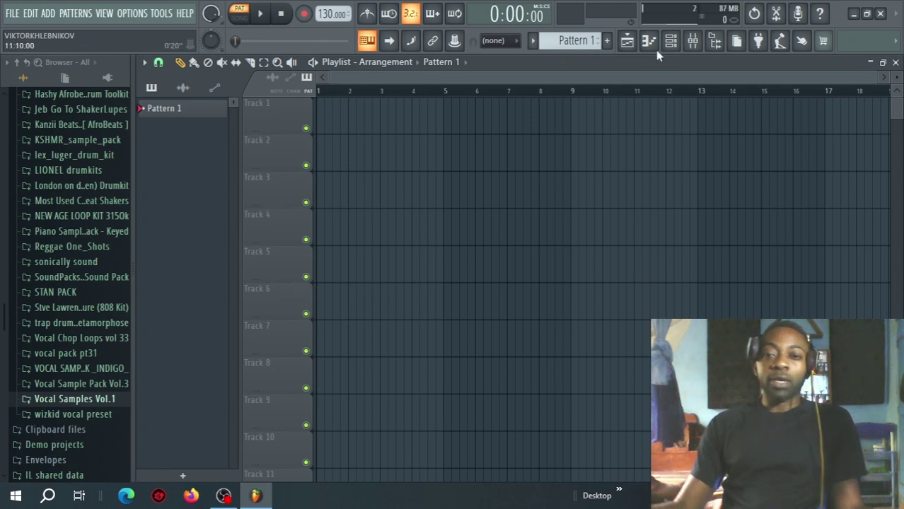
pyautogui.click(704, 43)
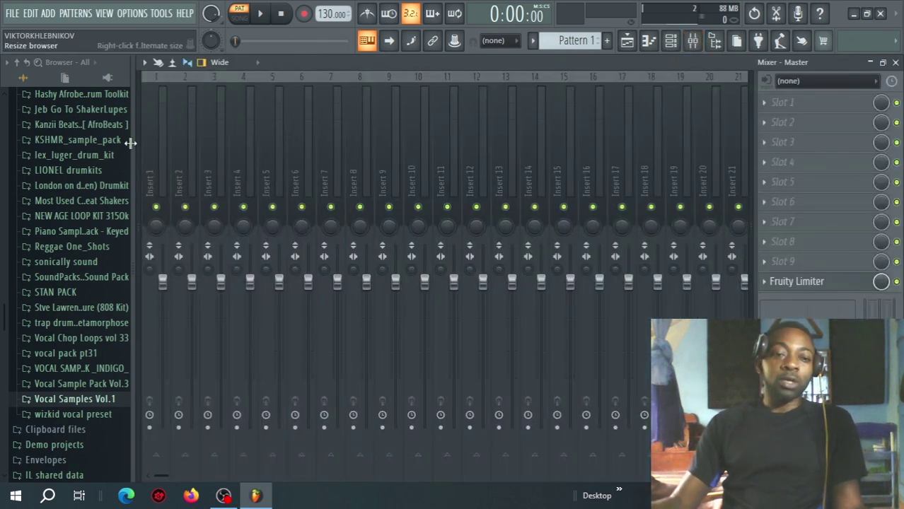
pyautogui.click(152, 145)
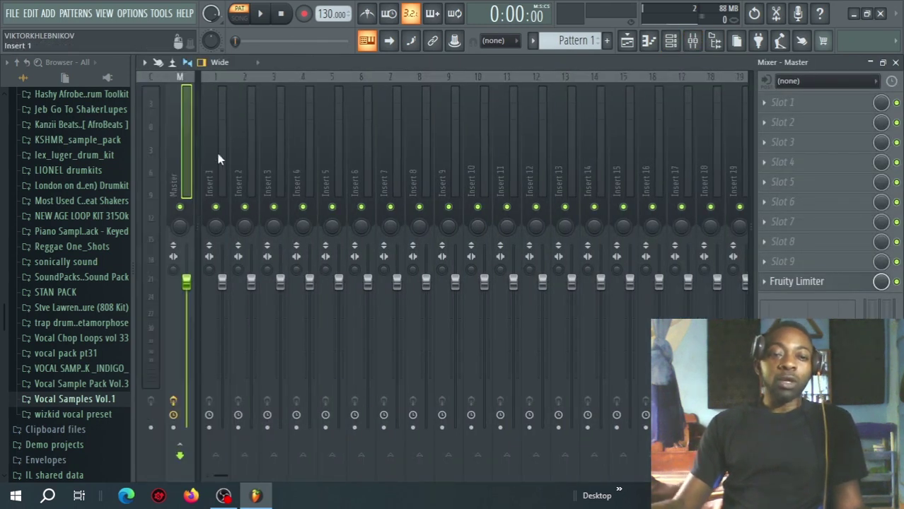
pyautogui.click(129, 14)
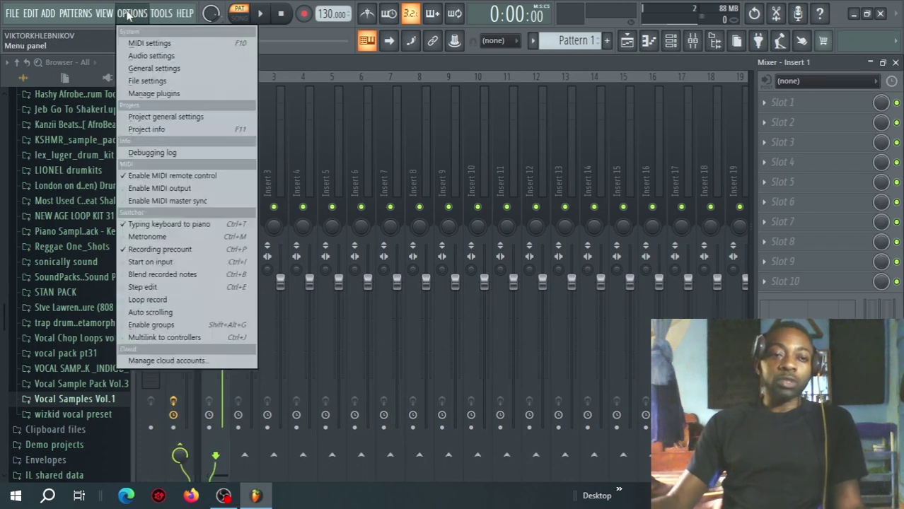
# - Set the audio device to FL Studio ASIO in Audio settings, then close the ASIO panel and settings
pyautogui.click(187, 56)
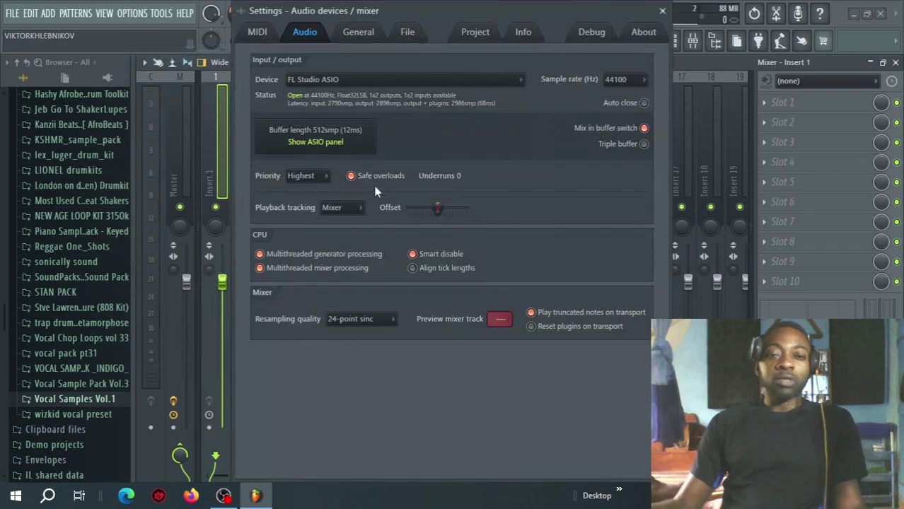
pyautogui.click(353, 76)
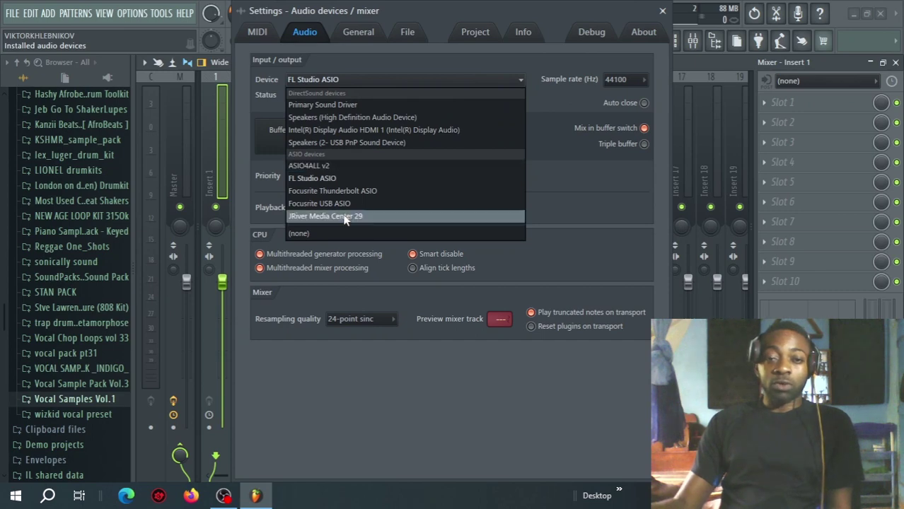
pyautogui.click(333, 179)
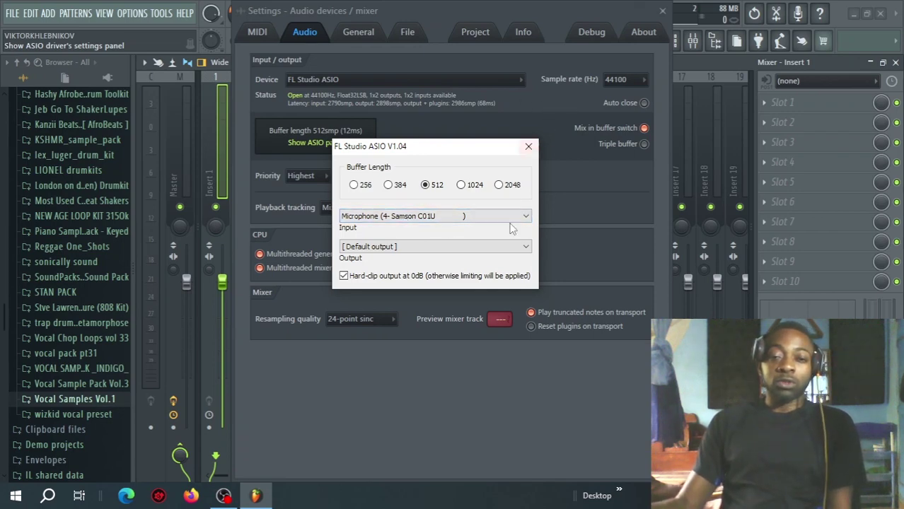
pyautogui.click(528, 145)
pyautogui.click(663, 11)
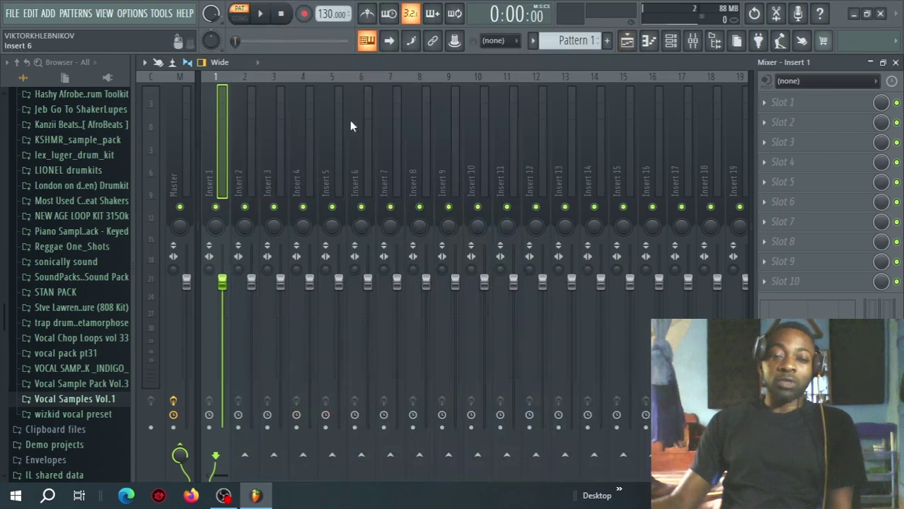
# - Set Insert 1's input source to In 1
pyautogui.click(807, 83)
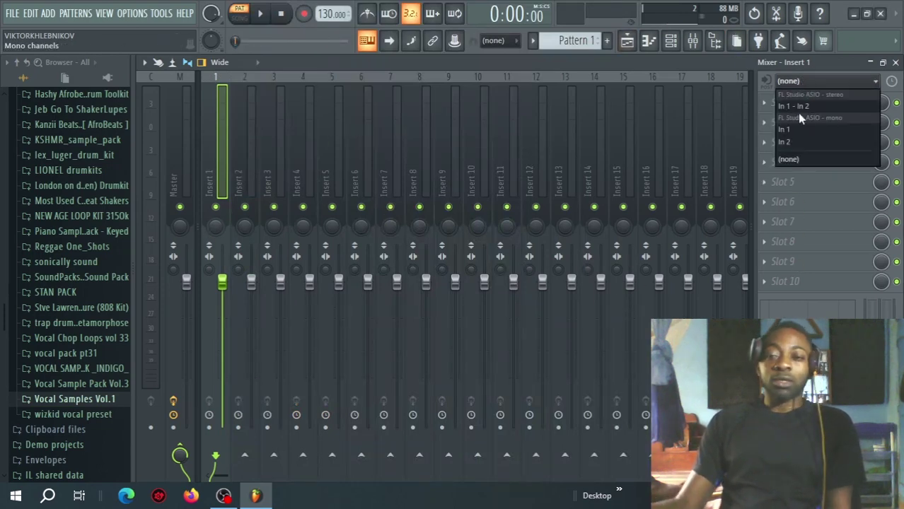
pyautogui.click(801, 130)
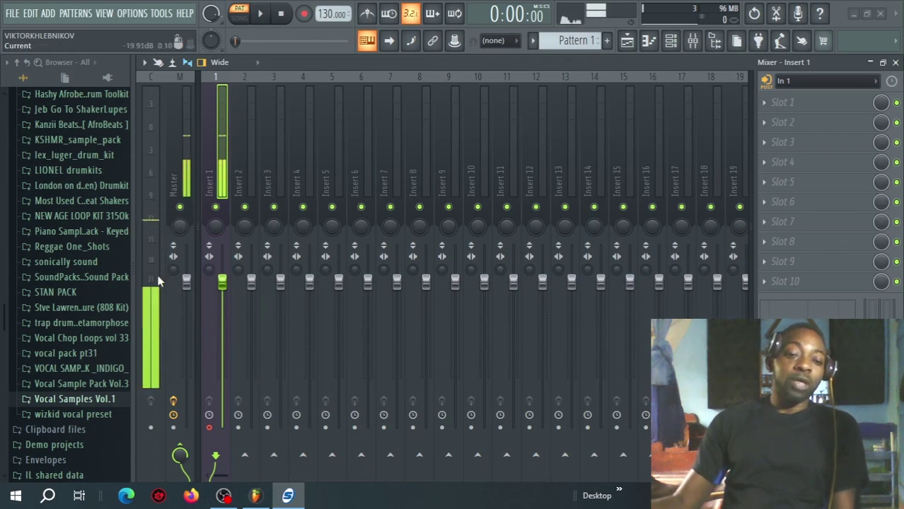
# - Load Bertom Denoiser into slot 1, with threshold 0.29 and the 100 Hz band at -9.0 dB
pyautogui.click(766, 102)
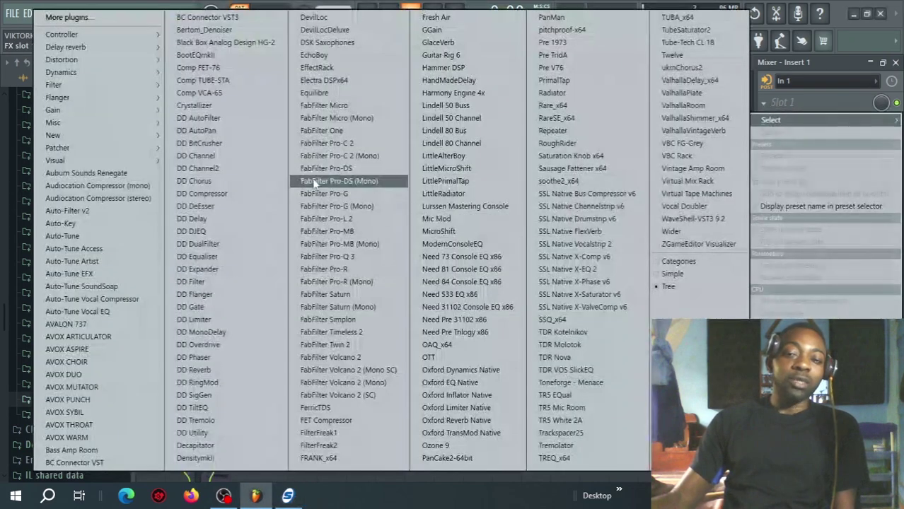
pyautogui.click(203, 31)
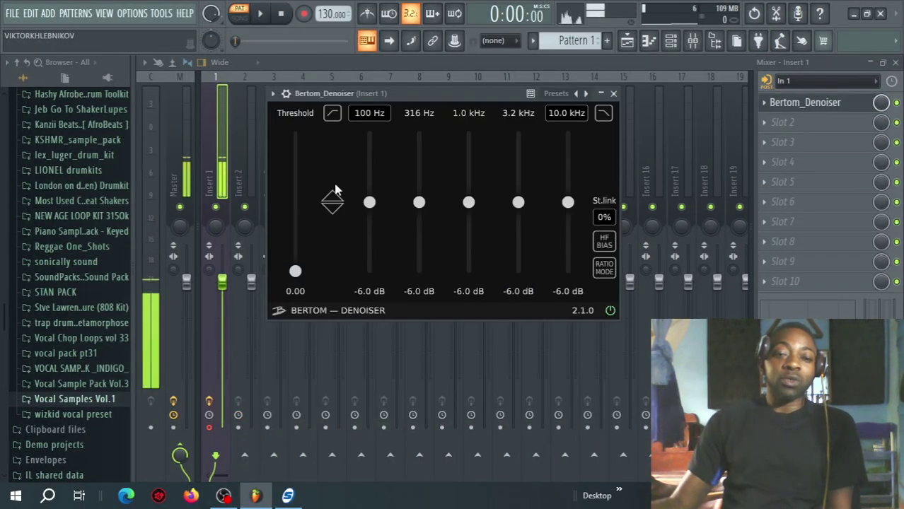
pyautogui.moveTo(398, 90)
pyautogui.mouseDown()
pyautogui.moveTo(376, 115)
pyautogui.moveTo(407, 100)
pyautogui.mouseUp()
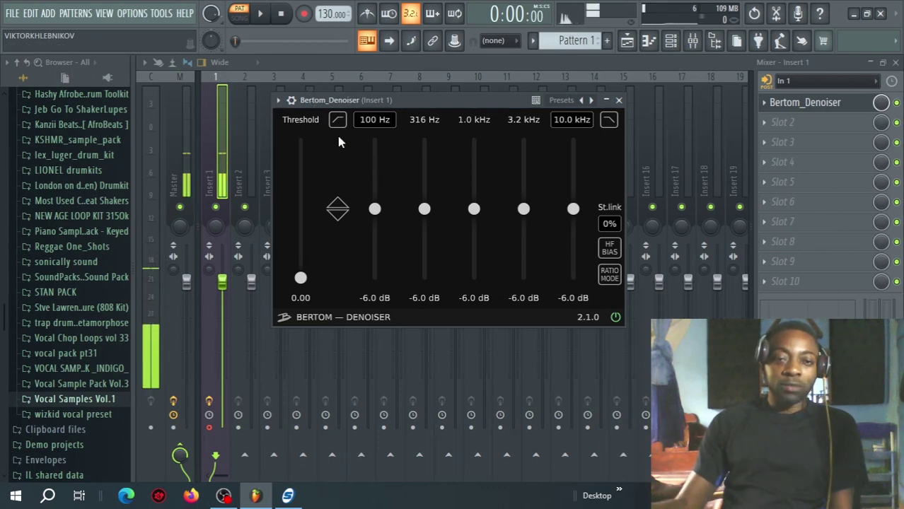
pyautogui.moveTo(300, 278); pyautogui.dragTo(300, 239)
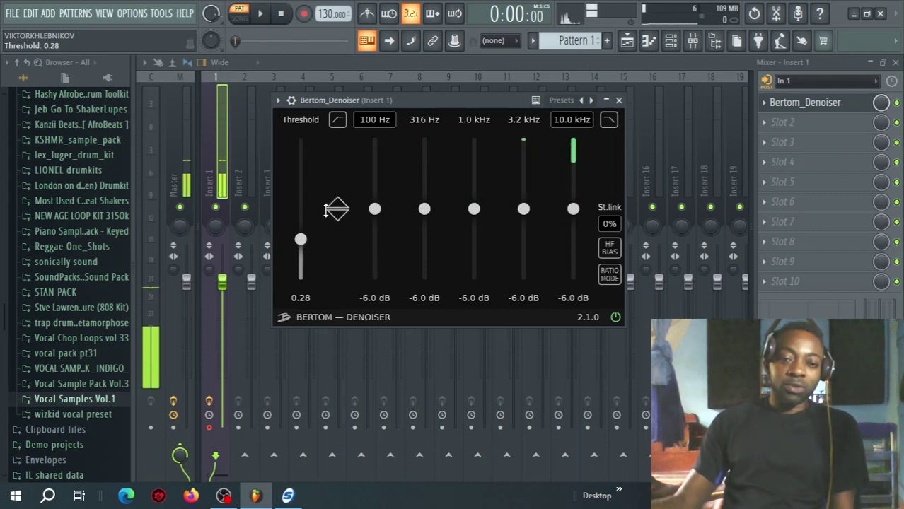
pyautogui.moveTo(300, 239); pyautogui.dragTo(300, 226)
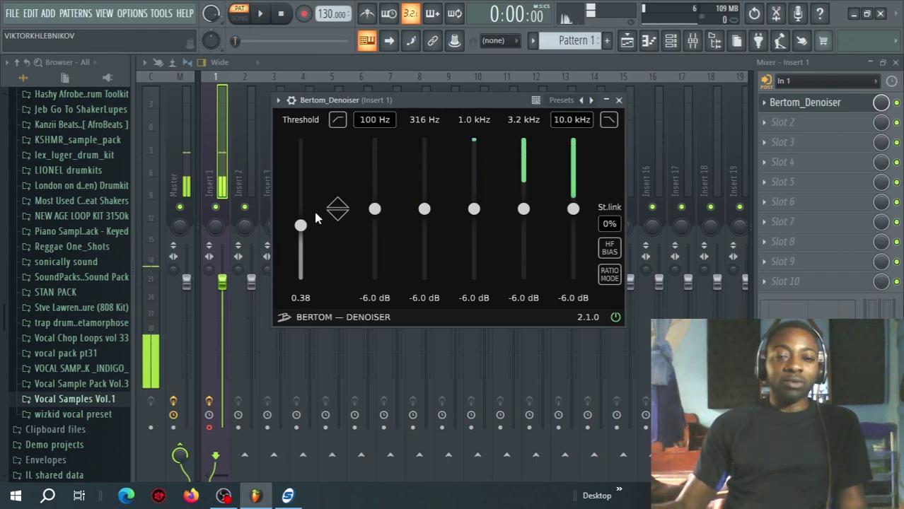
pyautogui.moveTo(375, 208); pyautogui.dragTo(374, 229)
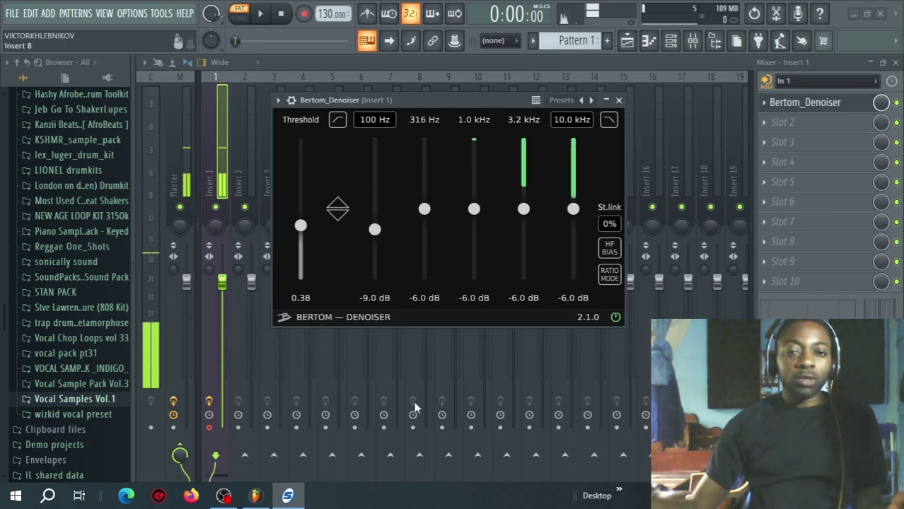
# - Load Fruity Parametric EQ 2 into slot 2 and make band 1 a high-pass filter
pyautogui.click(619, 100)
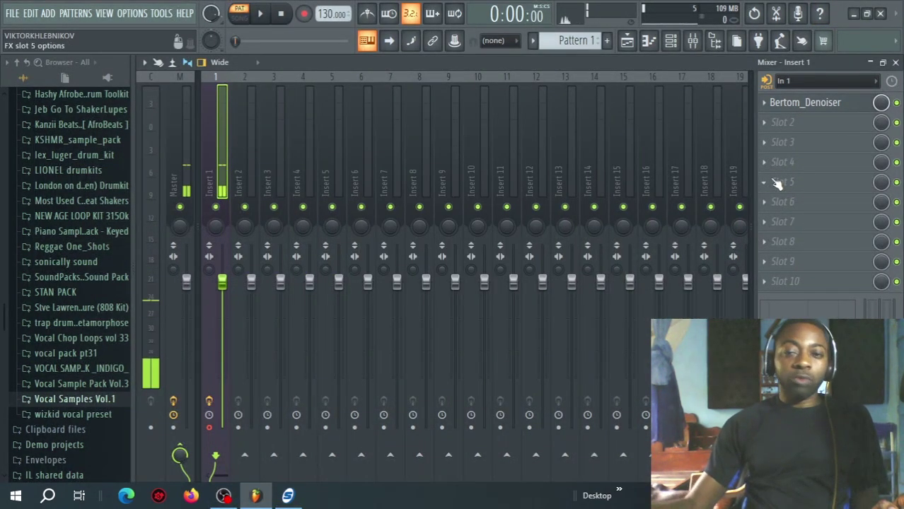
pyautogui.click(772, 131)
pyautogui.click(579, 154)
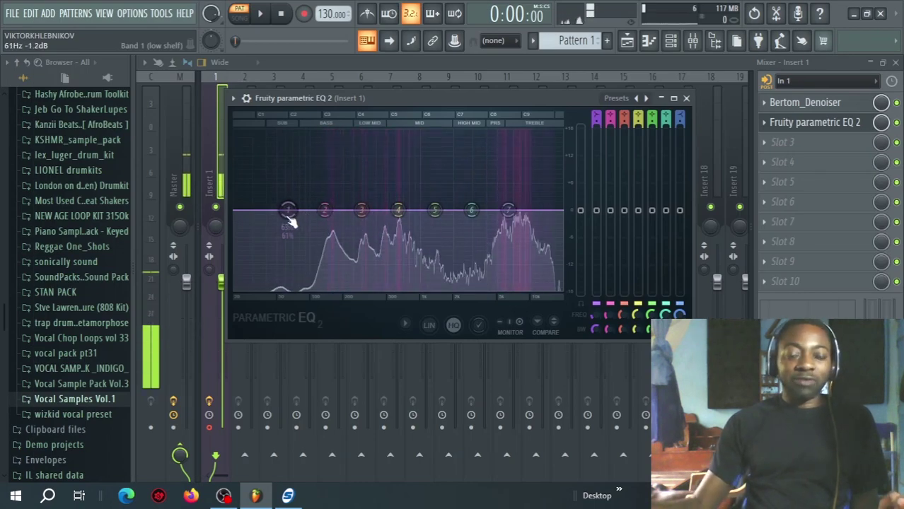
pyautogui.rightClick(289, 212)
pyautogui.moveTo(279, 251)
pyautogui.click(322, 288)
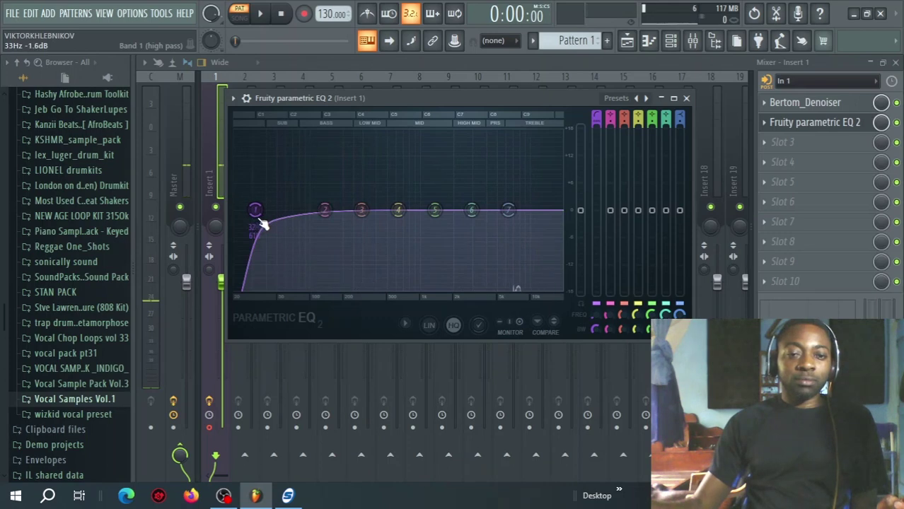
# - Sweep the band 1 high-pass cutoff between roughly 40 Hz and 941 Hz, then bring it back low
pyautogui.moveTo(257, 211); pyautogui.dragTo(267, 212)
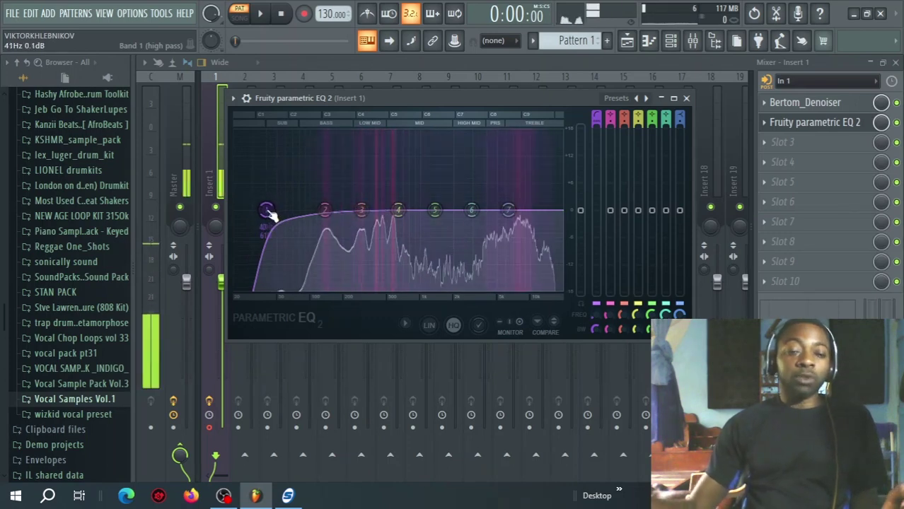
pyautogui.moveTo(267, 210); pyautogui.dragTo(369, 211)
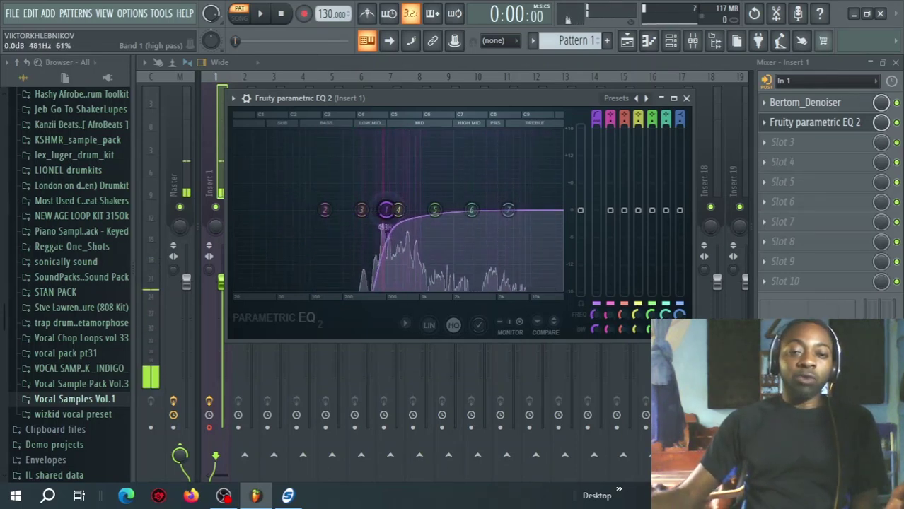
pyautogui.moveTo(385, 210); pyautogui.dragTo(365, 210)
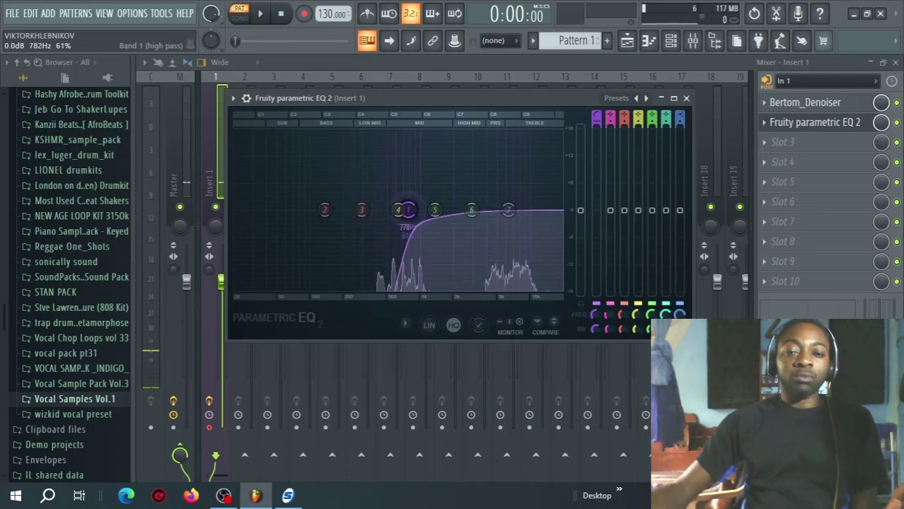
pyautogui.moveTo(417, 209); pyautogui.dragTo(400, 209)
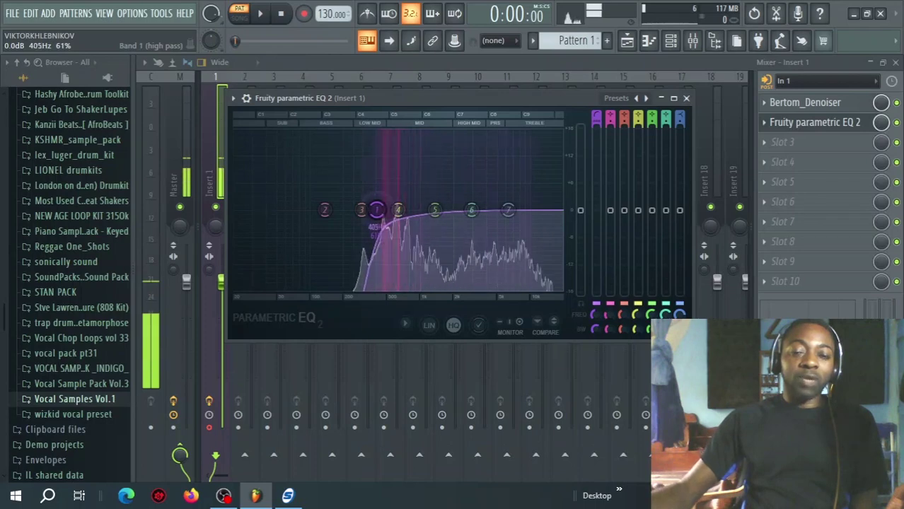
pyautogui.moveTo(362, 209); pyautogui.dragTo(294, 209)
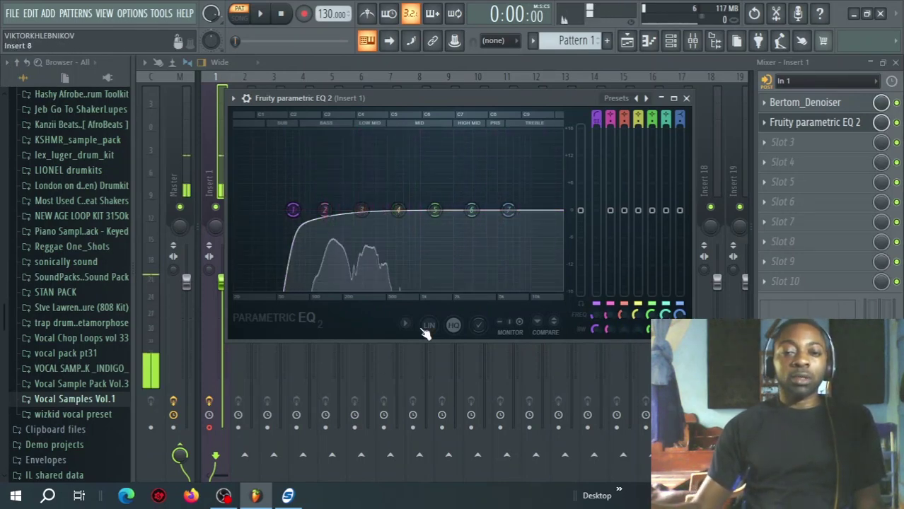
# - Sweep a narrow band 3 boost from 258 to 438 Hz, turn it into a cut, then sweep band 4 from 999 to 1195 Hz
pyautogui.moveTo(361, 210); pyautogui.dragTo(359, 191)
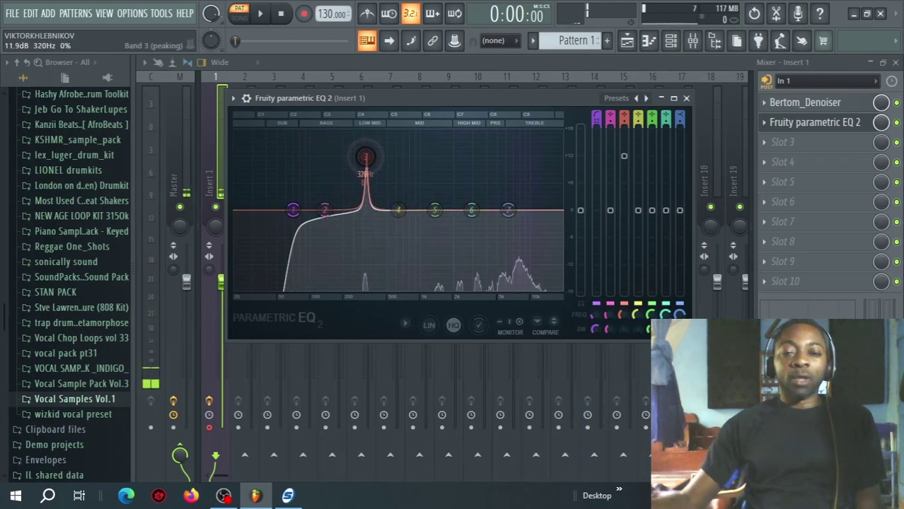
pyautogui.moveTo(364, 157)
pyautogui.mouseDown()
pyautogui.moveTo(381, 151)
pyautogui.moveTo(339, 165)
pyautogui.moveTo(343, 155)
pyautogui.moveTo(375, 151)
pyautogui.mouseUp()
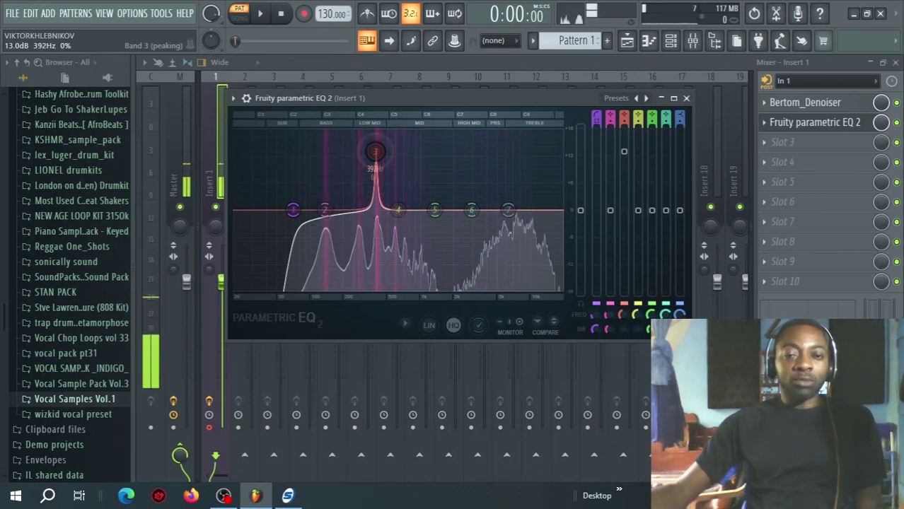
pyautogui.moveTo(375, 152); pyautogui.dragTo(386, 152)
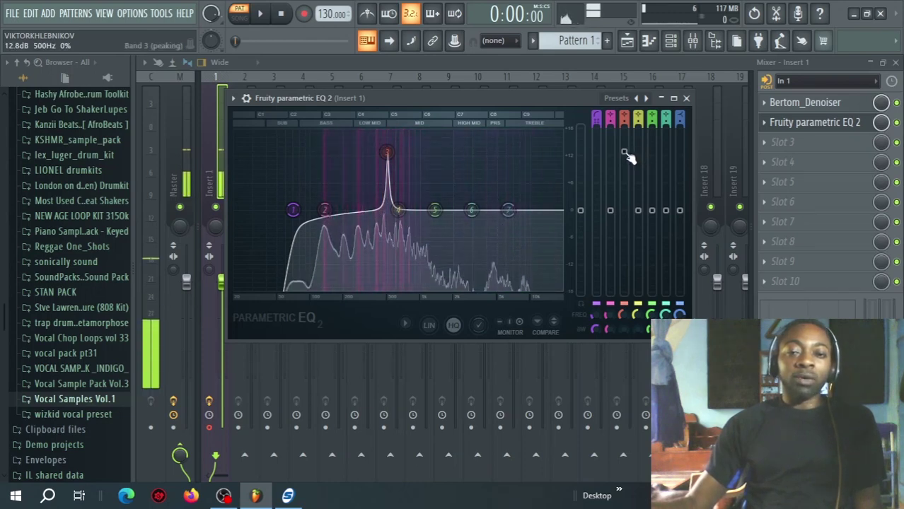
pyautogui.moveTo(629, 158); pyautogui.dragTo(624, 175)
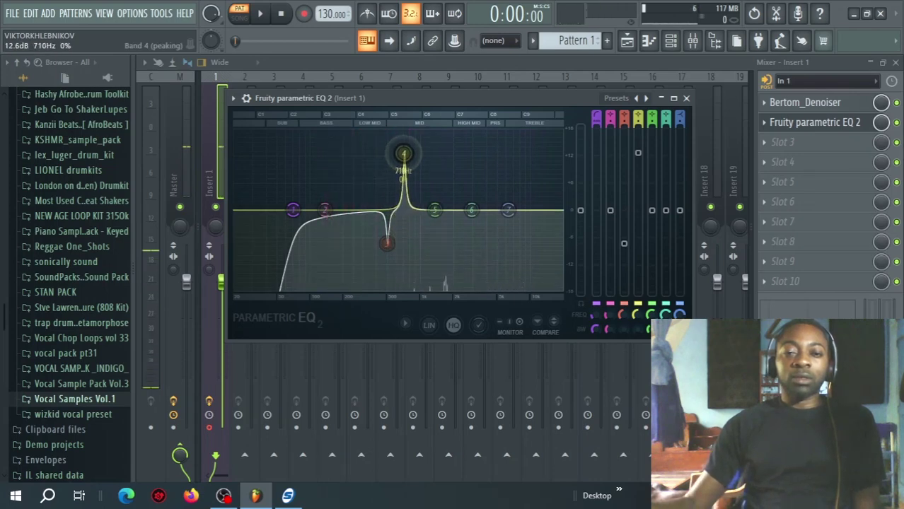
pyautogui.moveTo(419, 150); pyautogui.dragTo(506, 242)
# - Close the parametric EQ and load TDR Nova into effect slot 3
pyautogui.click(686, 97)
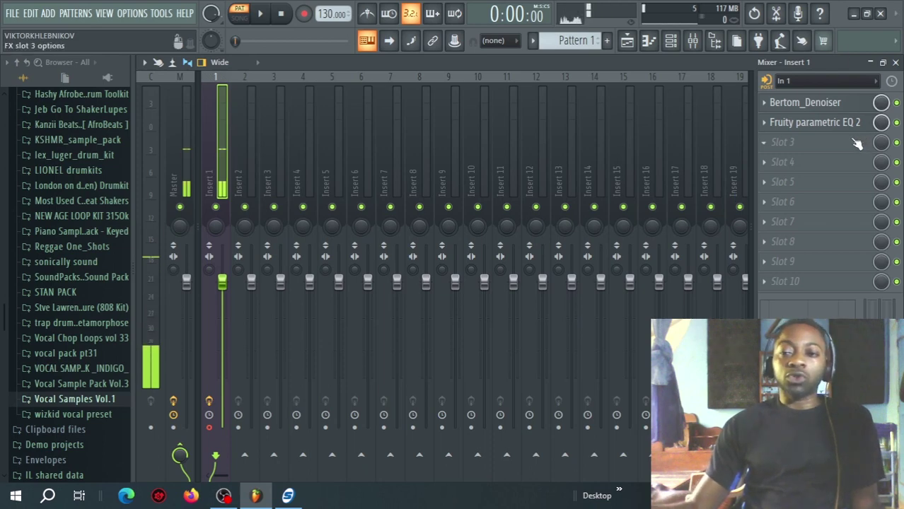
pyautogui.click(770, 143)
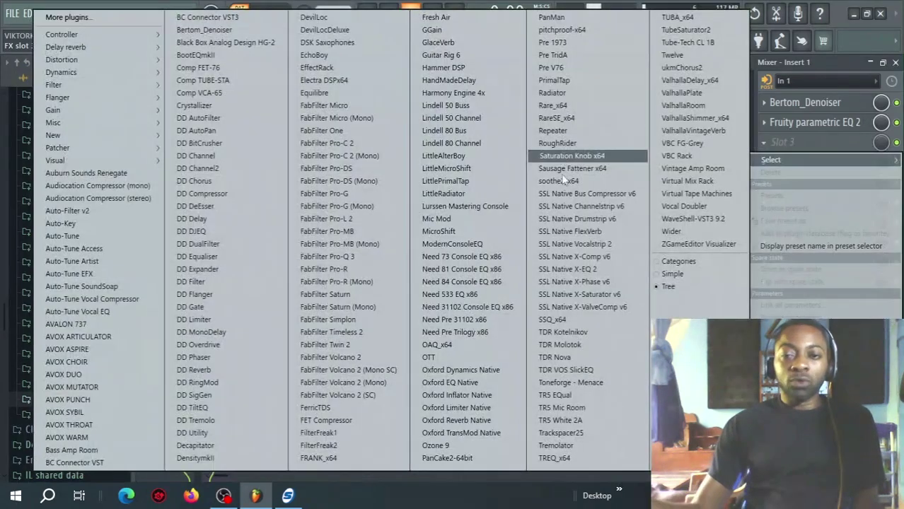
pyautogui.click(585, 362)
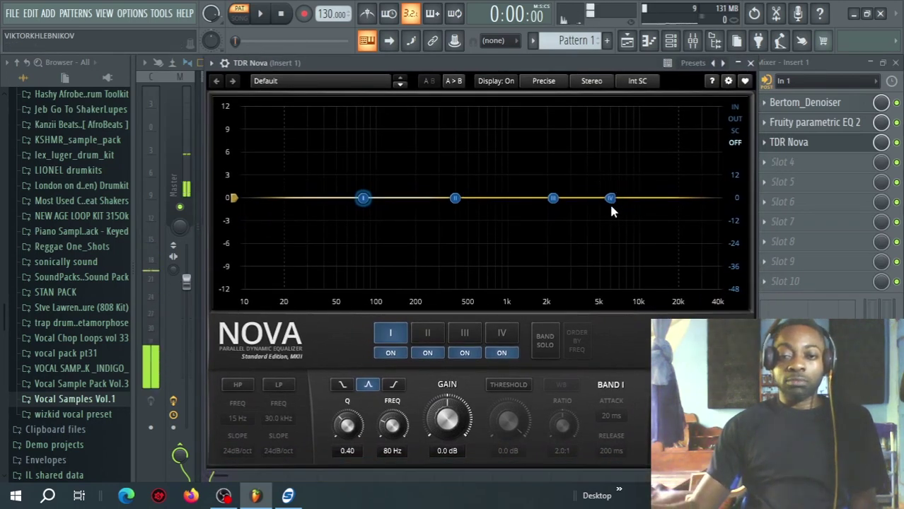
# - Make Nova's Band IV a dynamic bell around 7.9 kHz
pyautogui.click(610, 200)
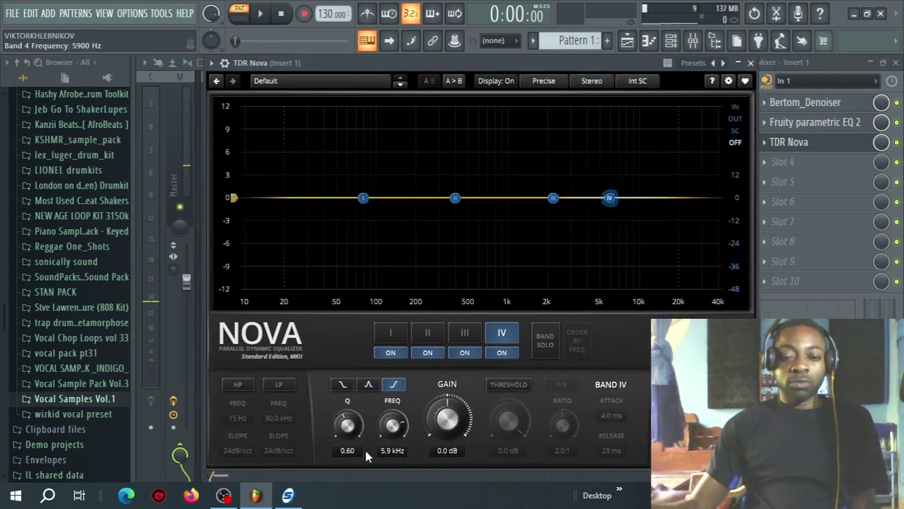
pyautogui.click(368, 386)
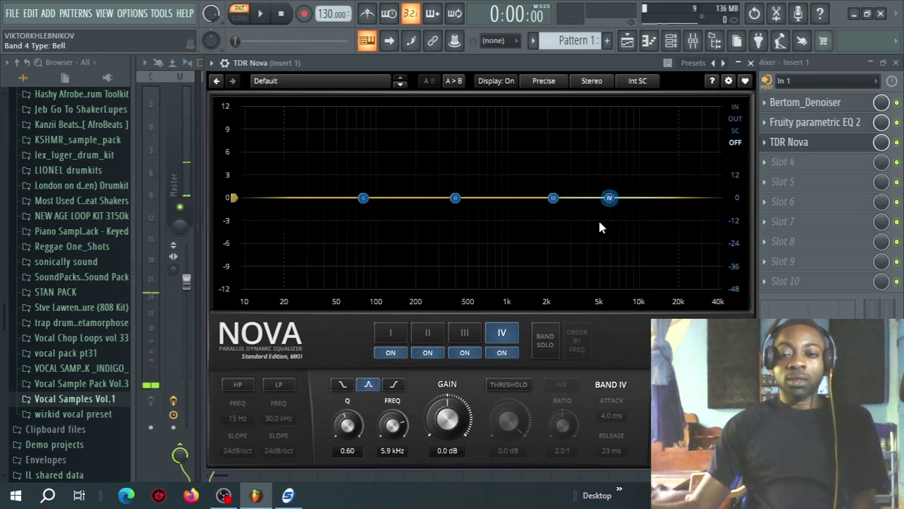
pyautogui.moveTo(614, 200); pyautogui.dragTo(637, 198)
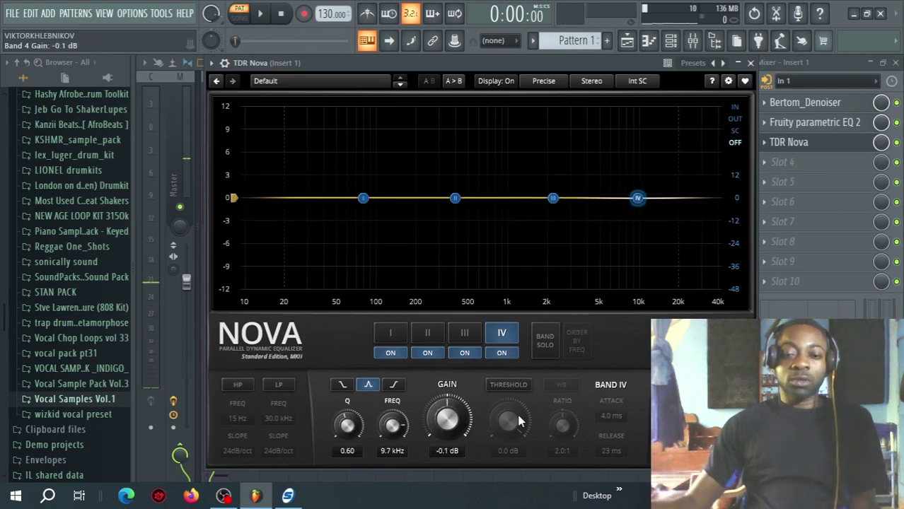
pyautogui.click(508, 384)
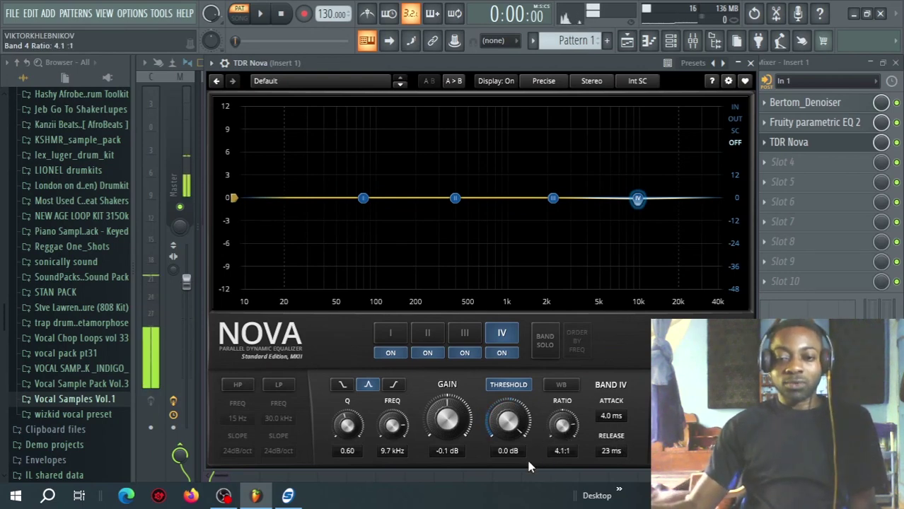
# - Set Band IV to Q 1.82 and threshold -21.2 dB near 8.9 kHz, then close Nova
pyautogui.moveTo(512, 421); pyautogui.dragTo(564, 456)
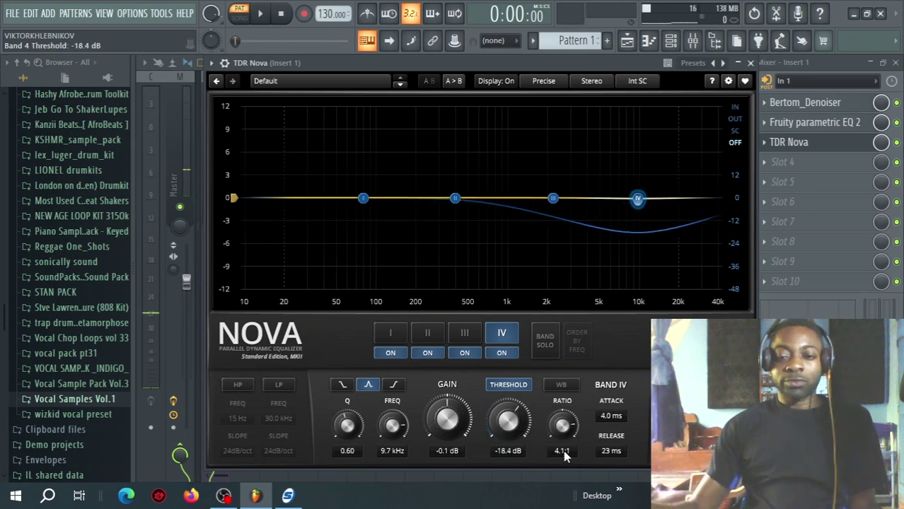
pyautogui.moveTo(347, 424); pyautogui.dragTo(347, 403)
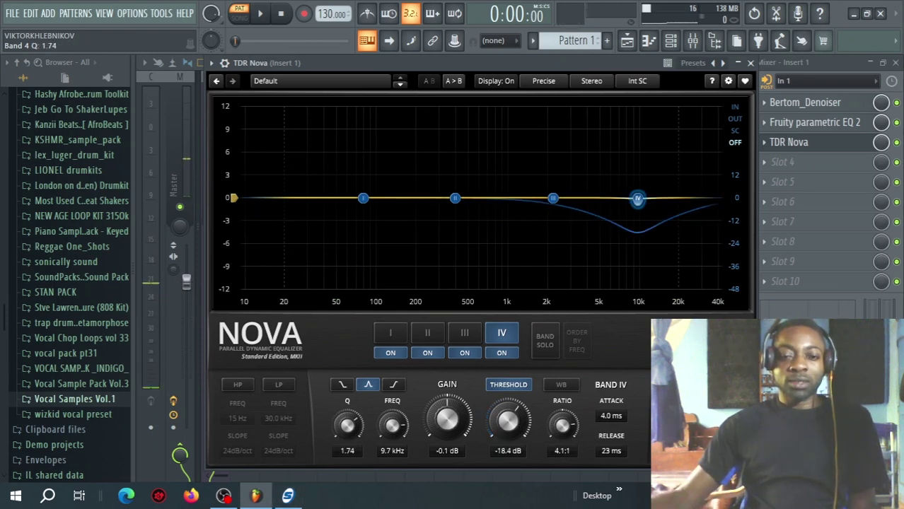
pyautogui.moveTo(637, 198); pyautogui.dragTo(651, 182)
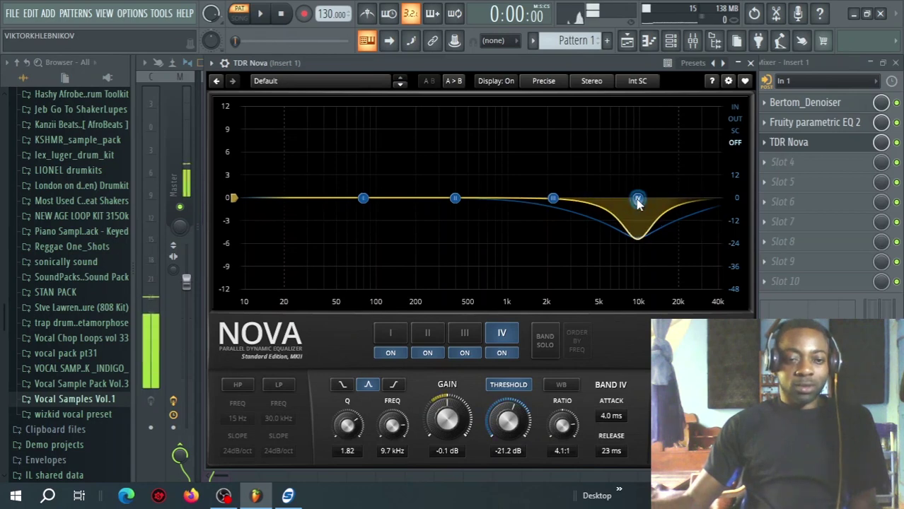
pyautogui.moveTo(638, 203); pyautogui.dragTo(636, 203)
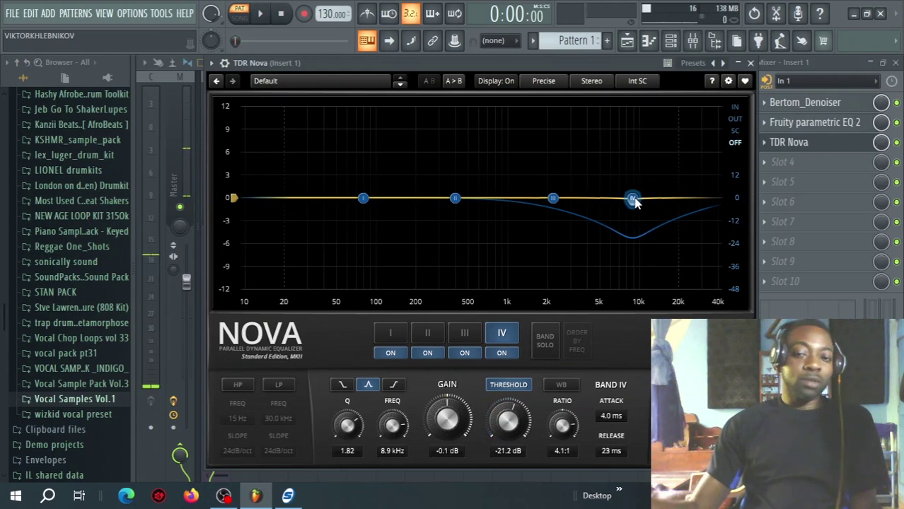
pyautogui.press('Escape')
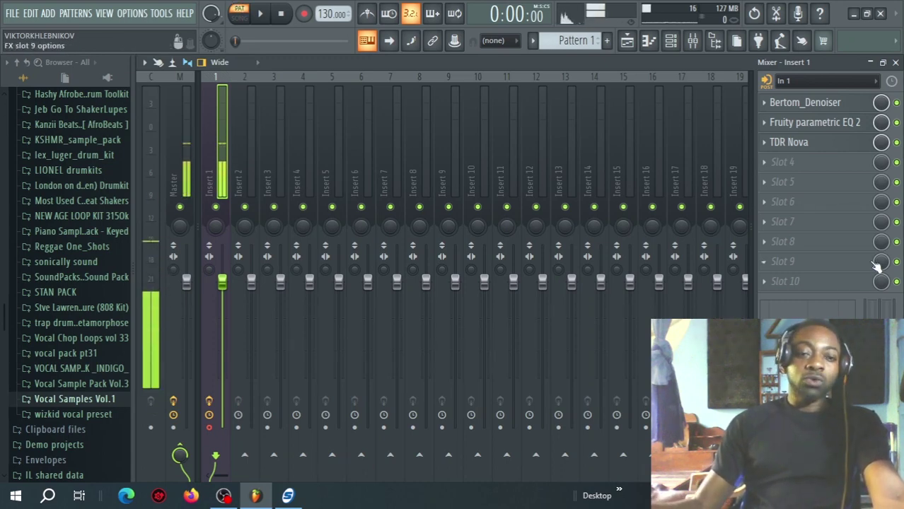
# - Load Fruity Limiter into slot 4 as a compressor, ratio about 2.8:1, threshold near -14 dB
pyautogui.click(782, 162)
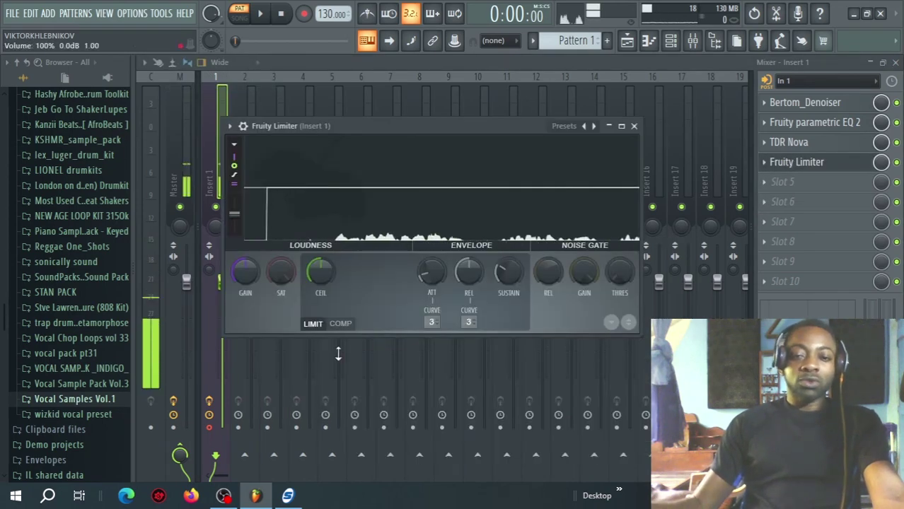
pyautogui.click(340, 323)
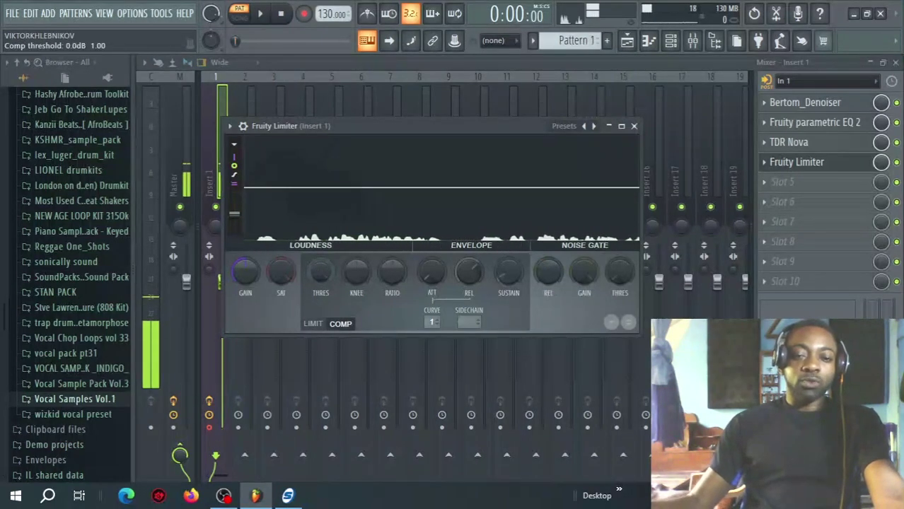
pyautogui.moveTo(316, 274); pyautogui.dragTo(316, 304)
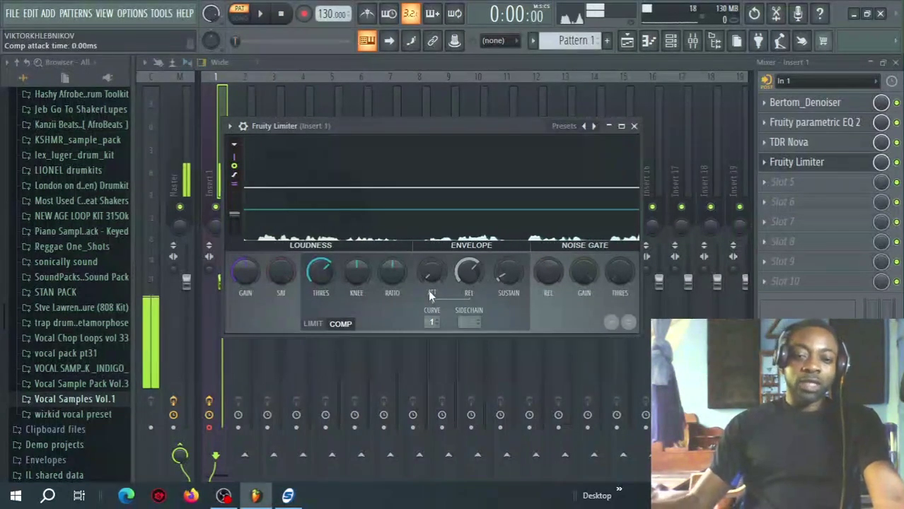
pyautogui.scroll(3, 398, 273)
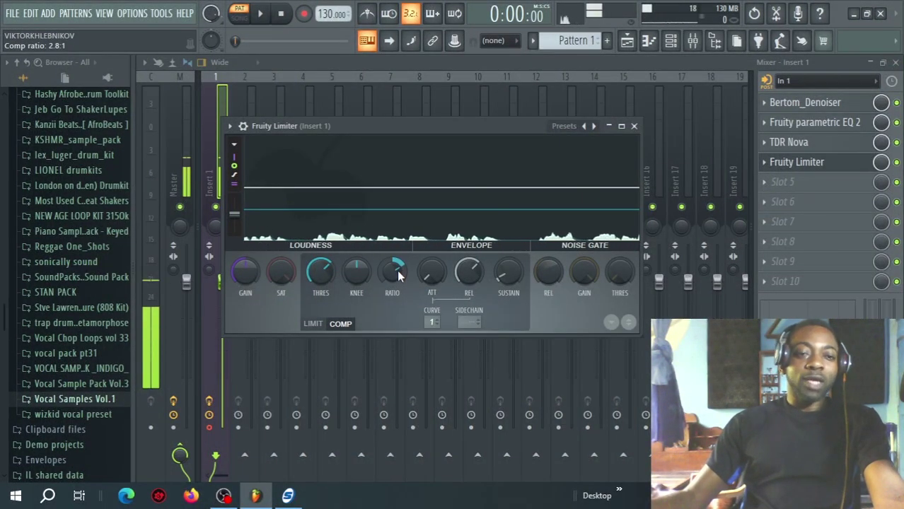
pyautogui.click(356, 269)
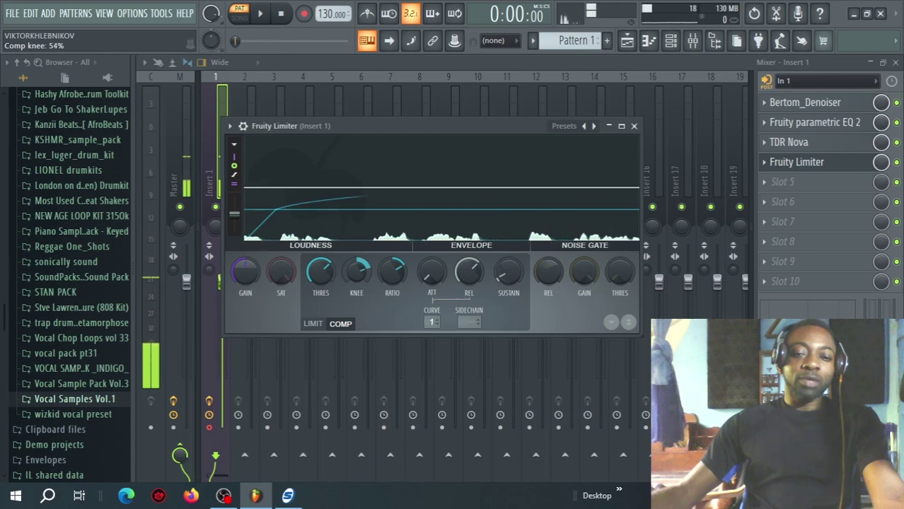
pyautogui.scroll(5, 322, 273)
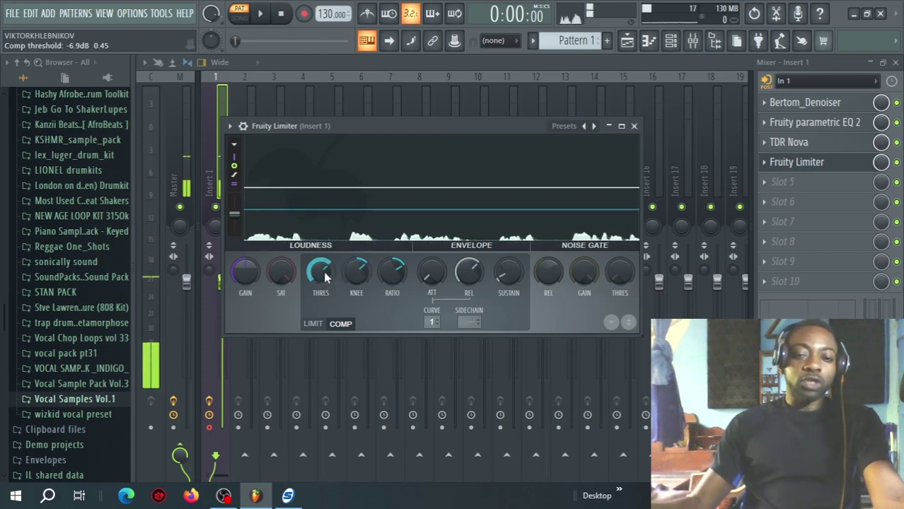
pyautogui.moveTo(324, 277); pyautogui.dragTo(324, 301)
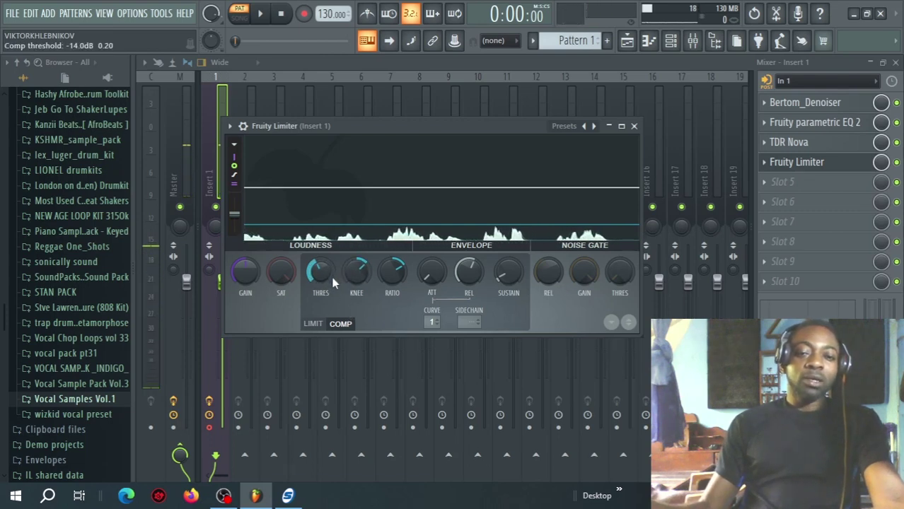
# - Set the Fruity Limiter compressor threshold to -15.3 dB and gain to 0.8 dB, then close it
pyautogui.moveTo(320, 271); pyautogui.dragTo(320, 280)
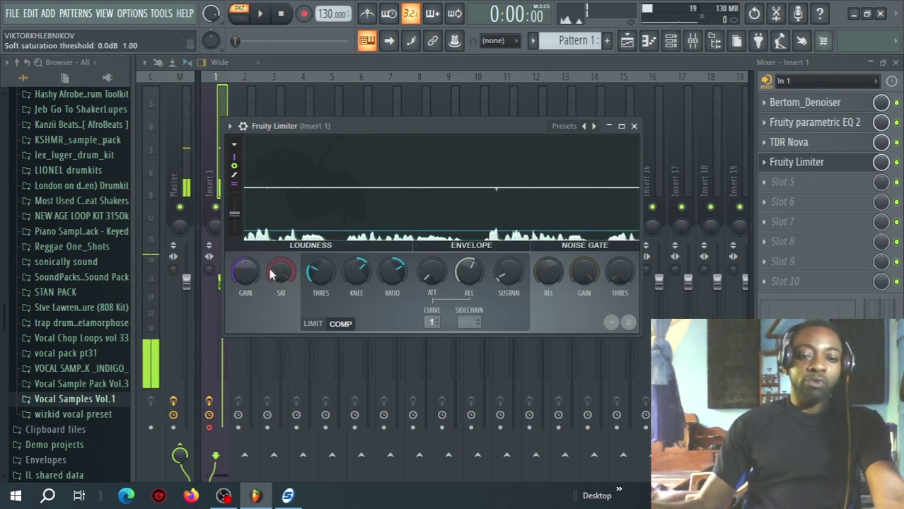
pyautogui.moveTo(245, 271); pyautogui.dragTo(245, 262)
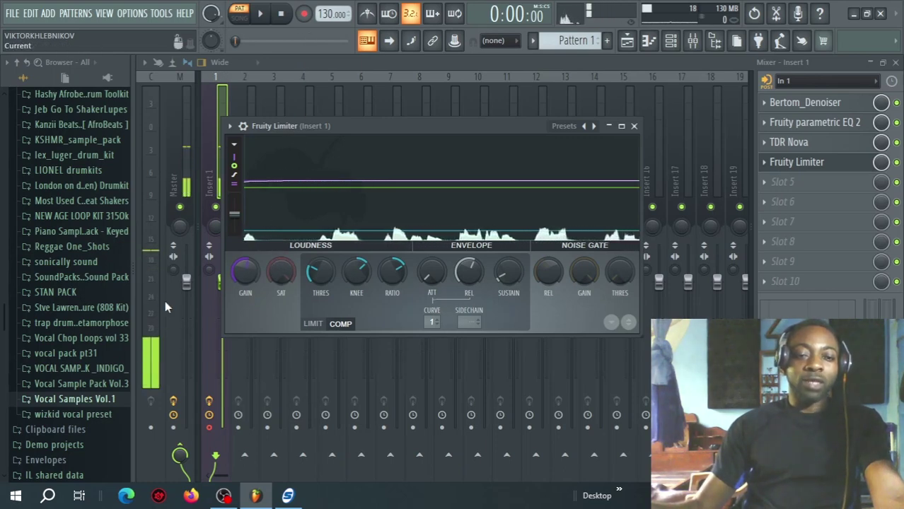
pyautogui.click(634, 126)
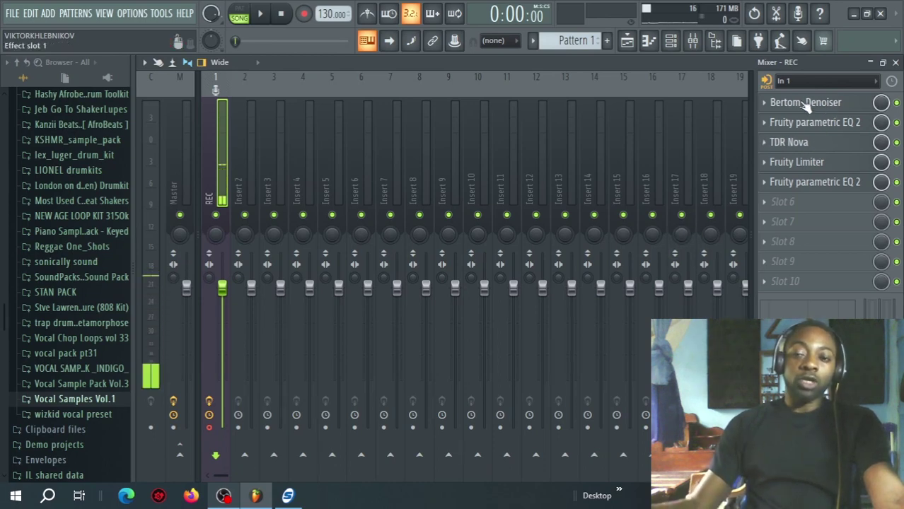
pyautogui.click(823, 124)
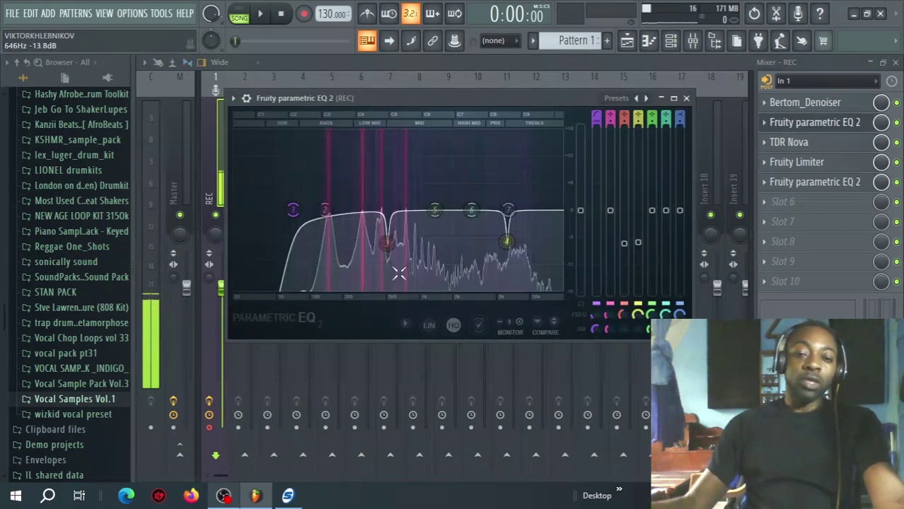
pyautogui.click(686, 98)
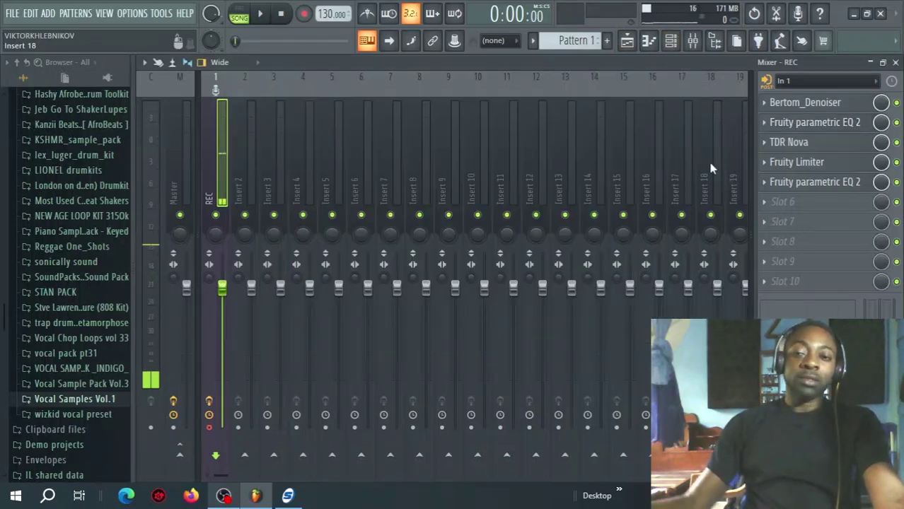
pyautogui.click(802, 143)
pyautogui.click(798, 143)
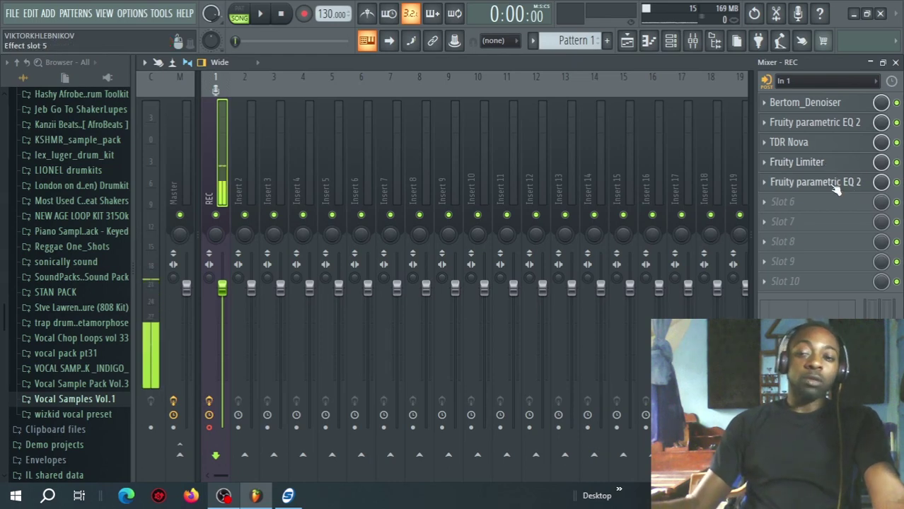
pyautogui.click(837, 188)
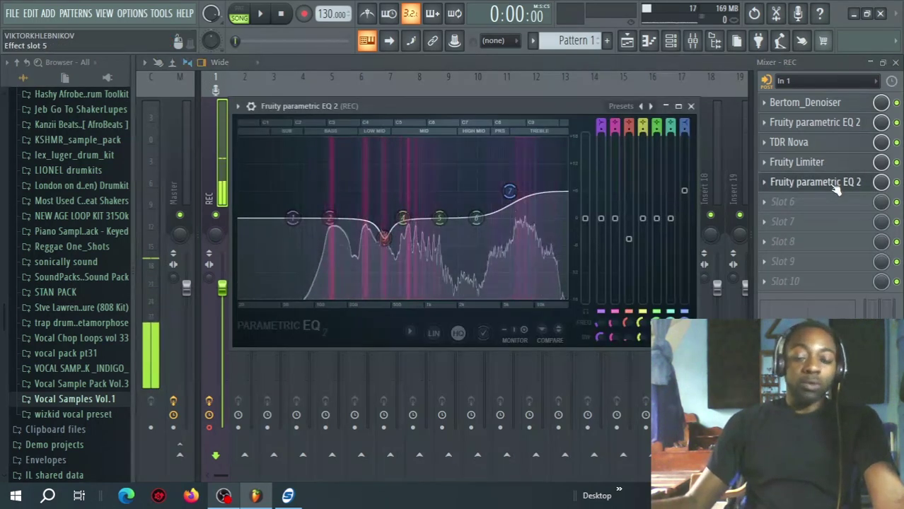
pyautogui.click(836, 187)
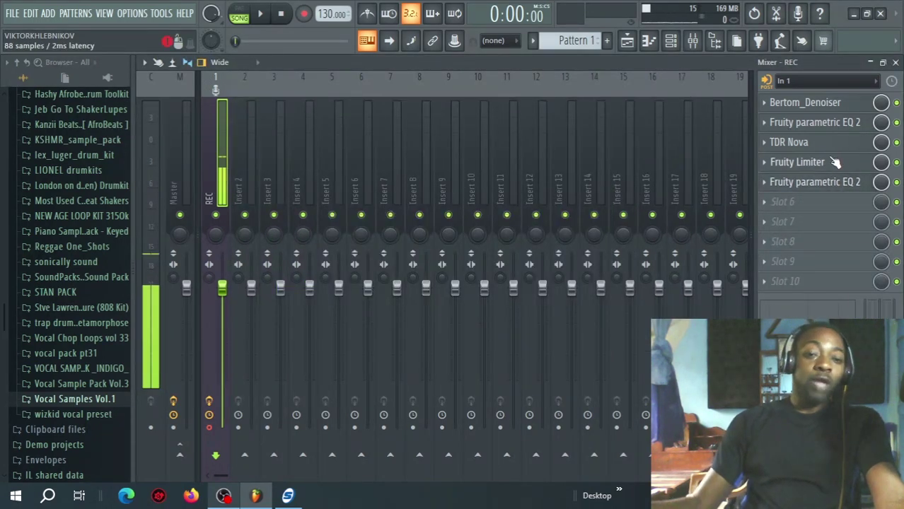